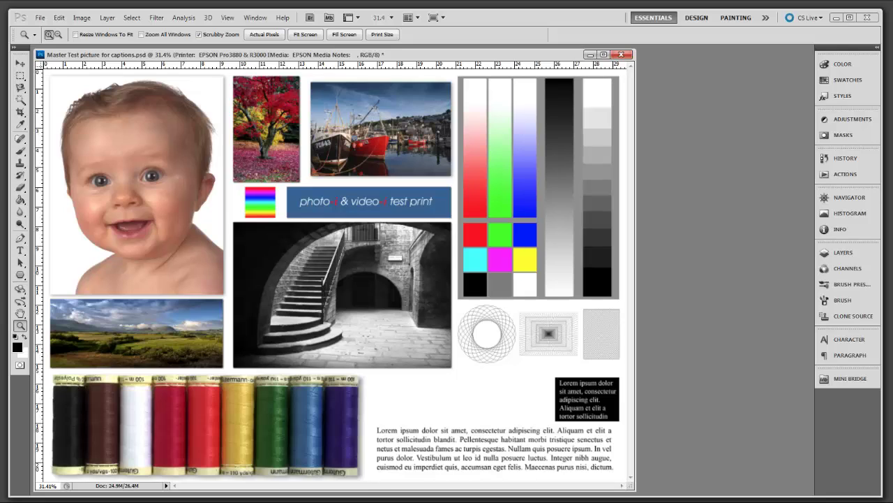
Step: Open Photoshop CS5's Print dialog for the test picture, with the Epson Stylus Photo R3000 selected
click(40, 18)
click(72, 305)
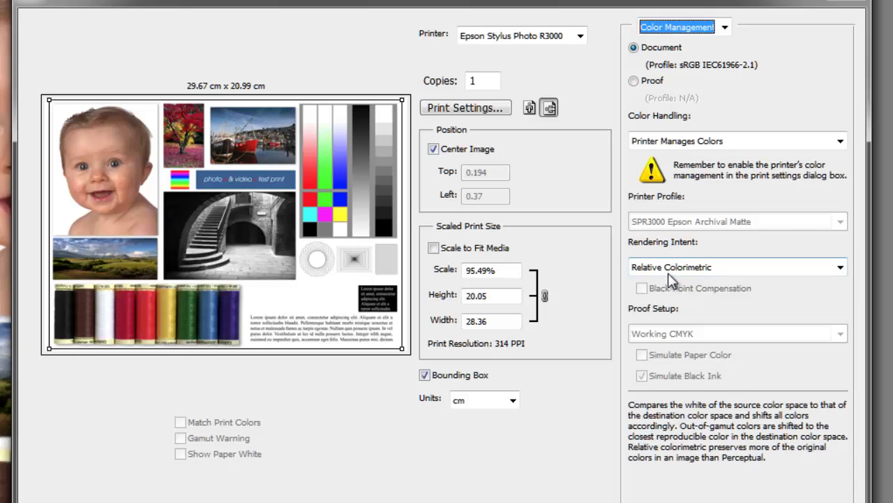
Step: Open the Epson R3000 driver properties and keep Photo Black Ink as the ink
click(459, 108)
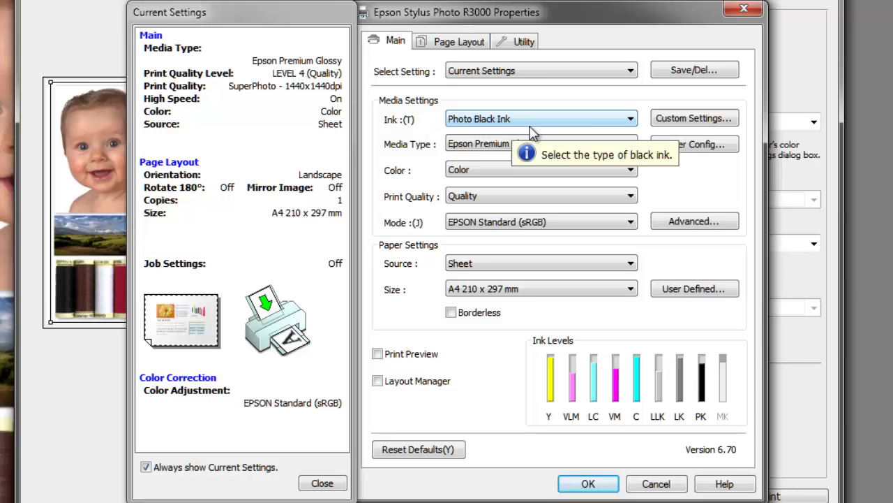
click(633, 120)
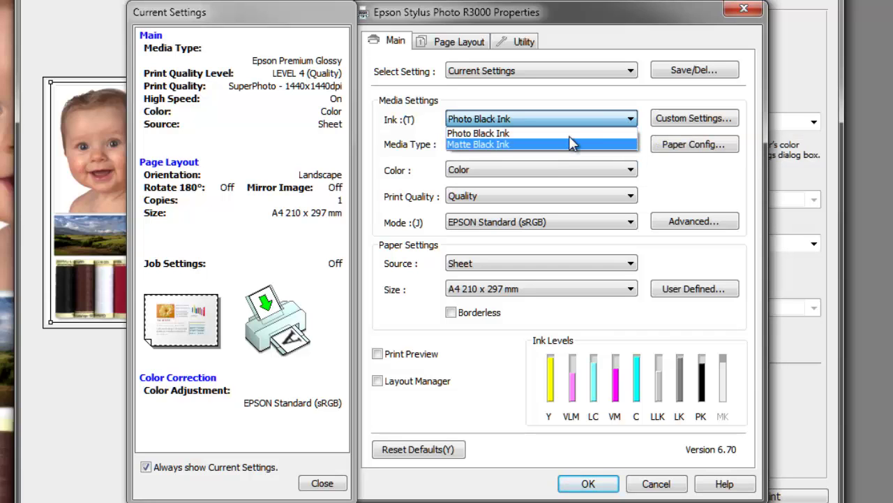
click(571, 134)
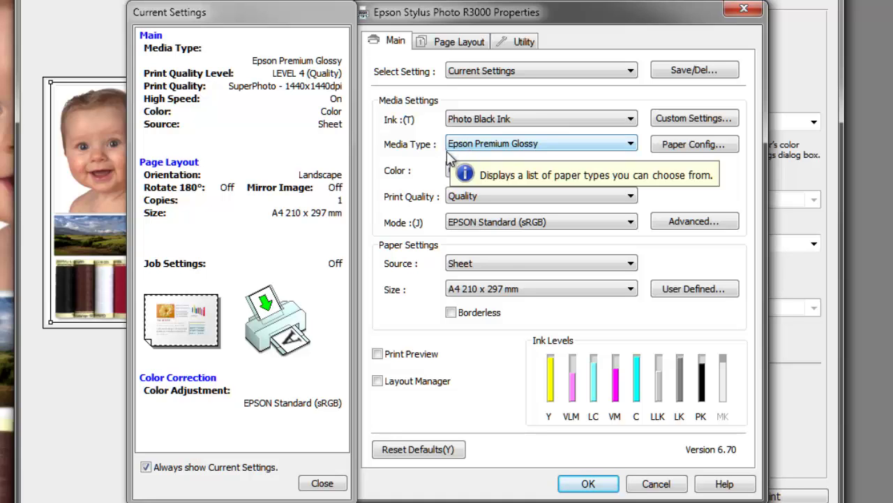
click(626, 150)
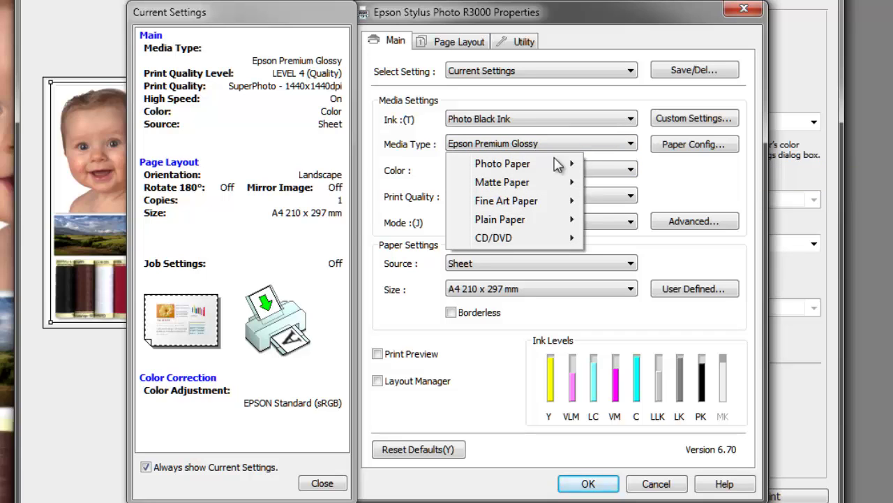
mouse_move(538, 166)
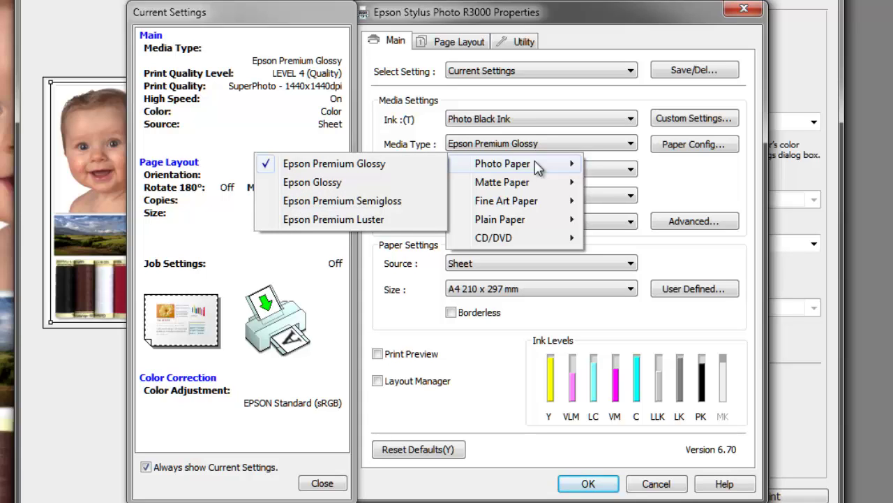
mouse_move(528, 185)
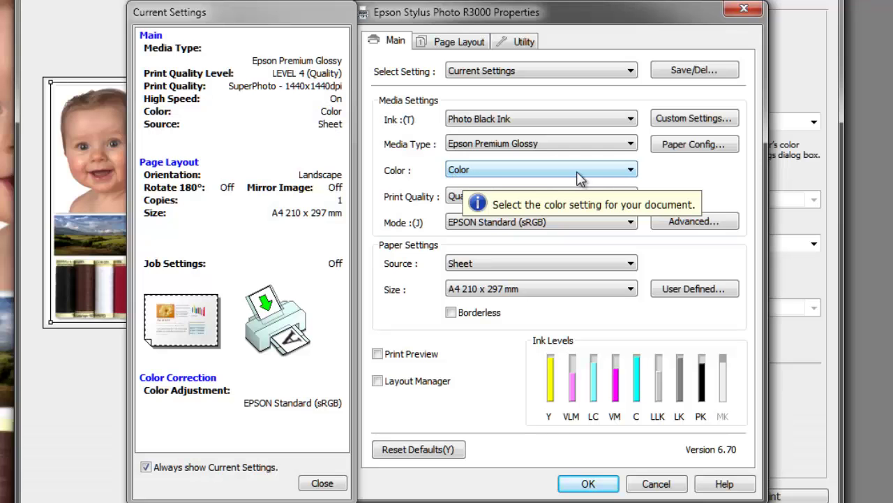
click(531, 170)
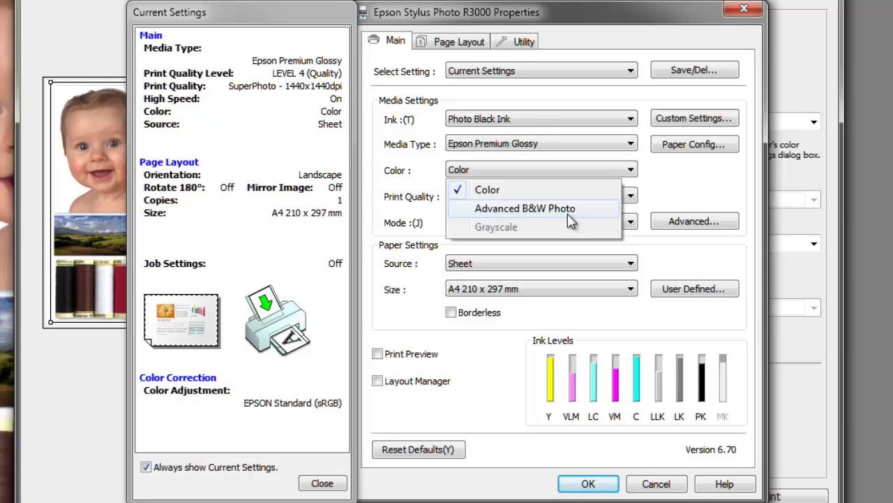
click(513, 191)
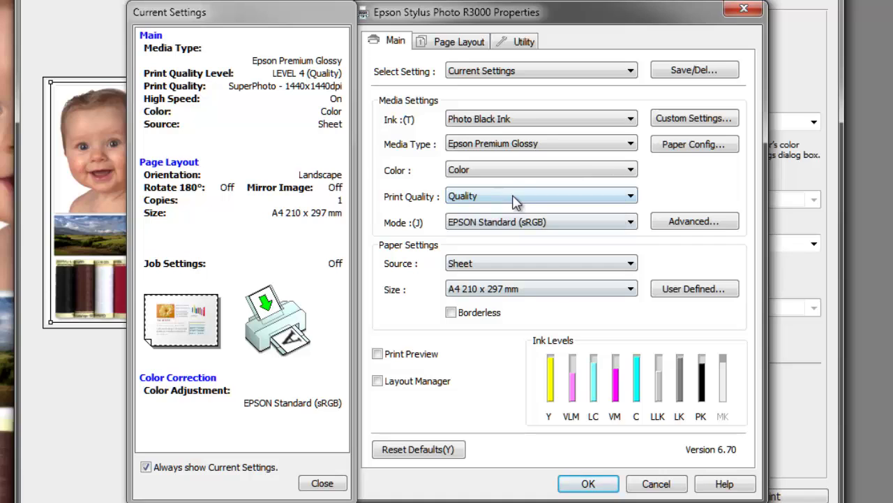
click(515, 197)
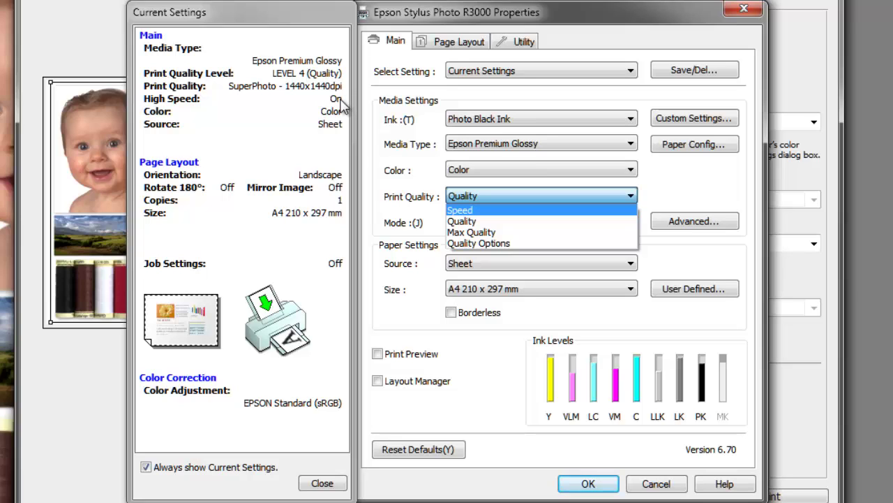
click(503, 232)
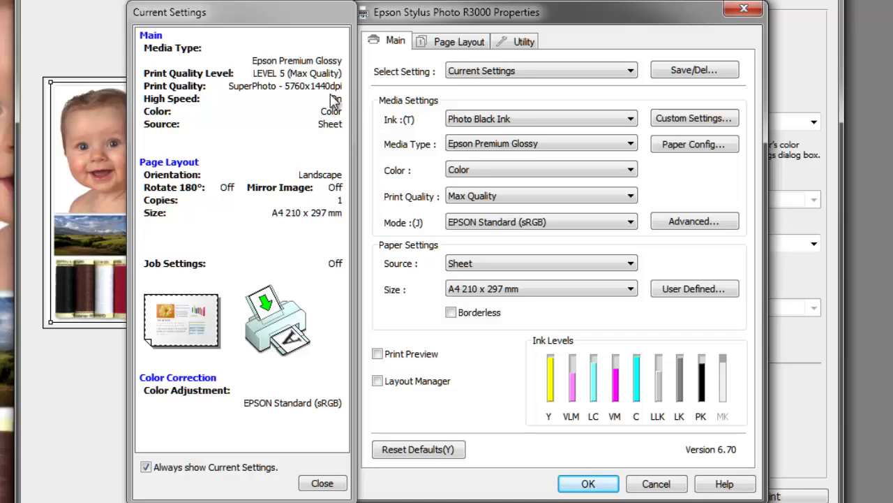
click(529, 197)
click(518, 221)
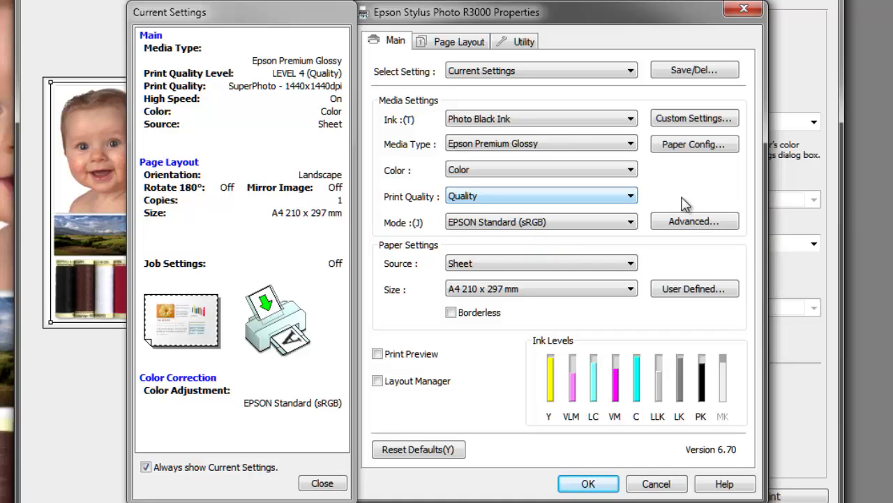
click(464, 237)
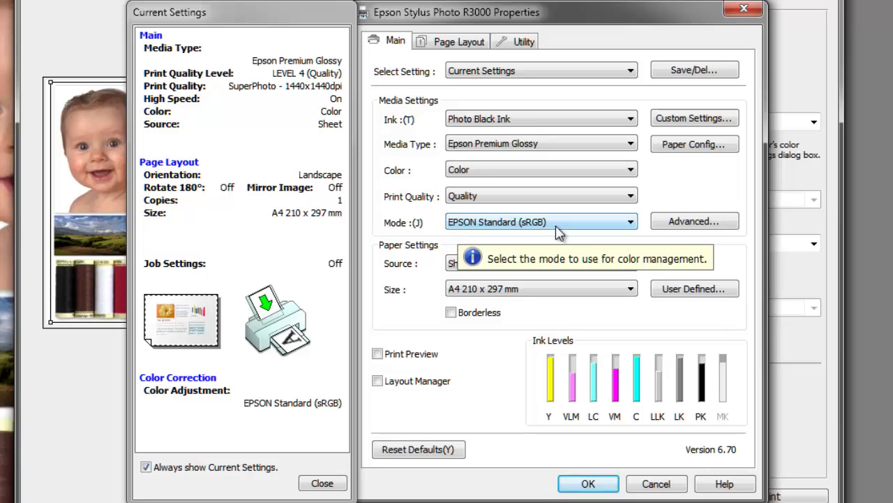
Step: Switch the colour mode to PhotoEnhance and open its adjustment settings
click(592, 226)
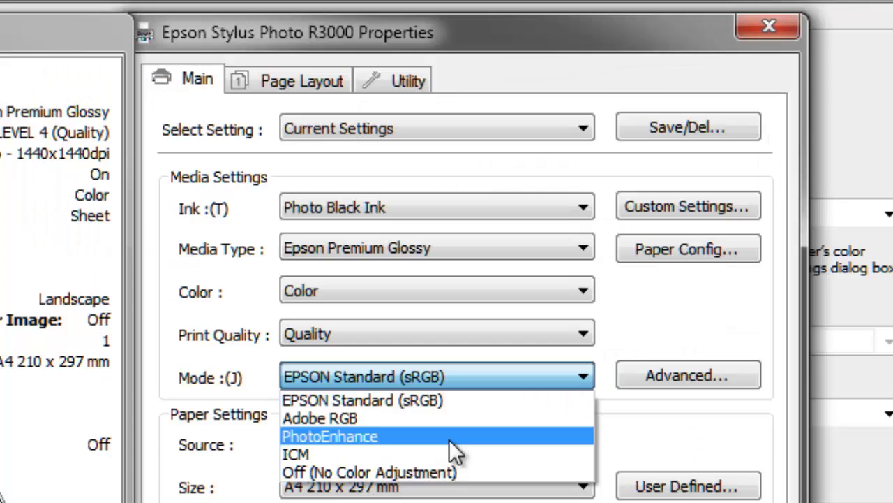
click(548, 258)
click(680, 373)
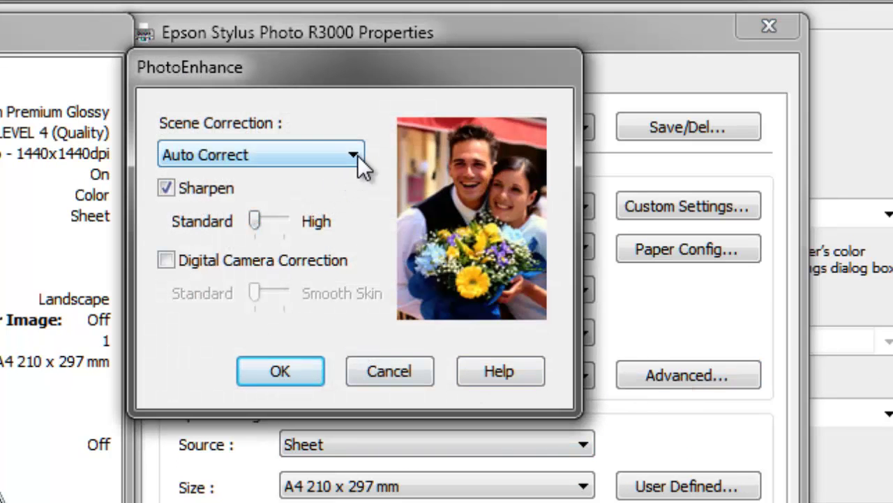
Step: Preview the People, Landscape, Night Scene, Sepia and Gray scene corrections
click(353, 155)
click(281, 195)
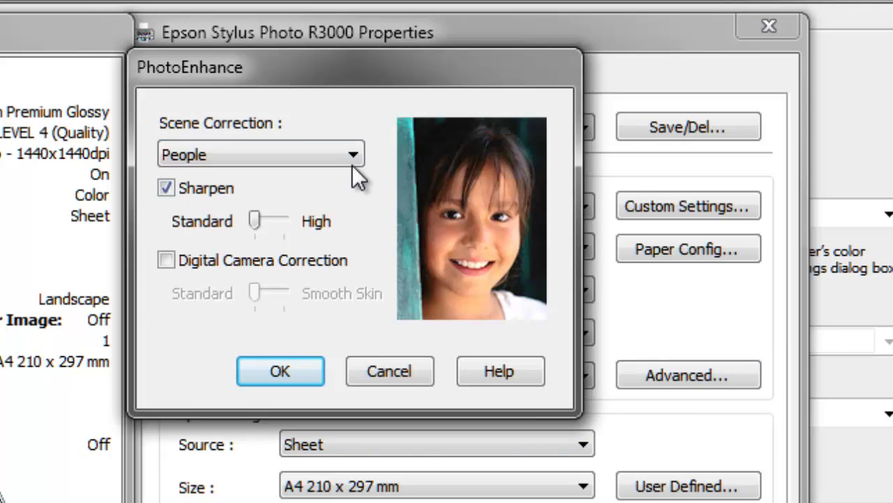
click(358, 159)
click(286, 209)
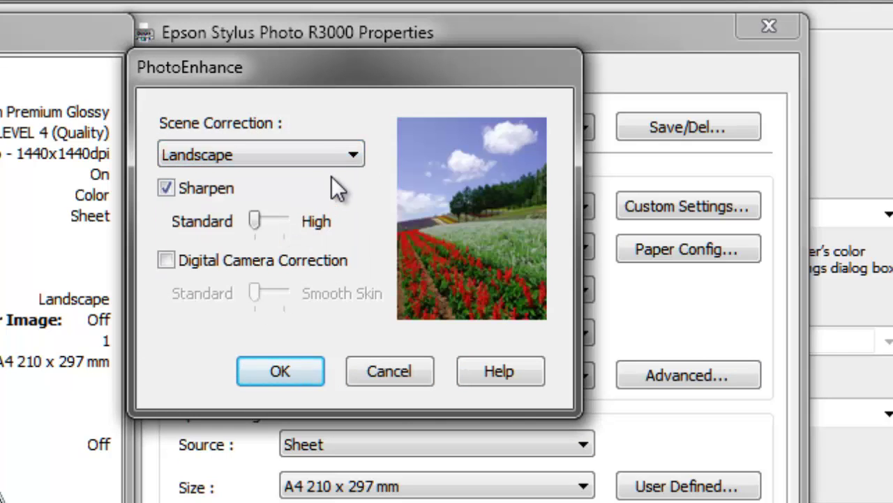
click(349, 159)
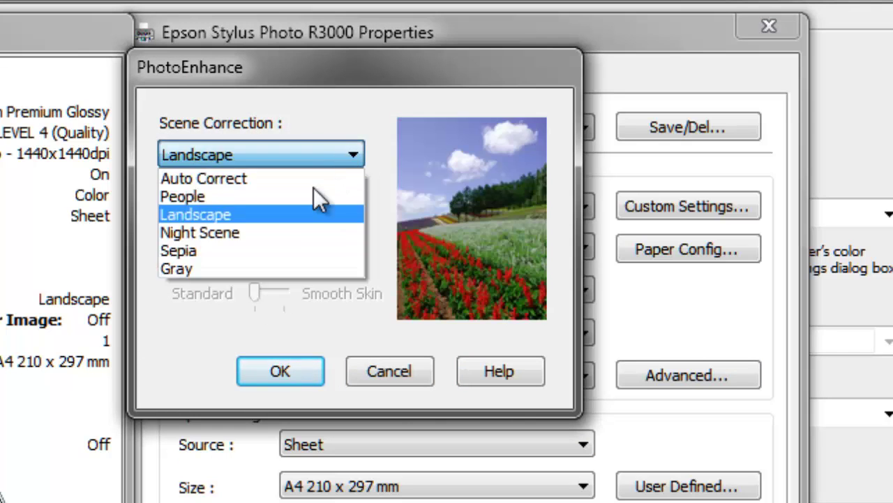
click(279, 234)
click(340, 159)
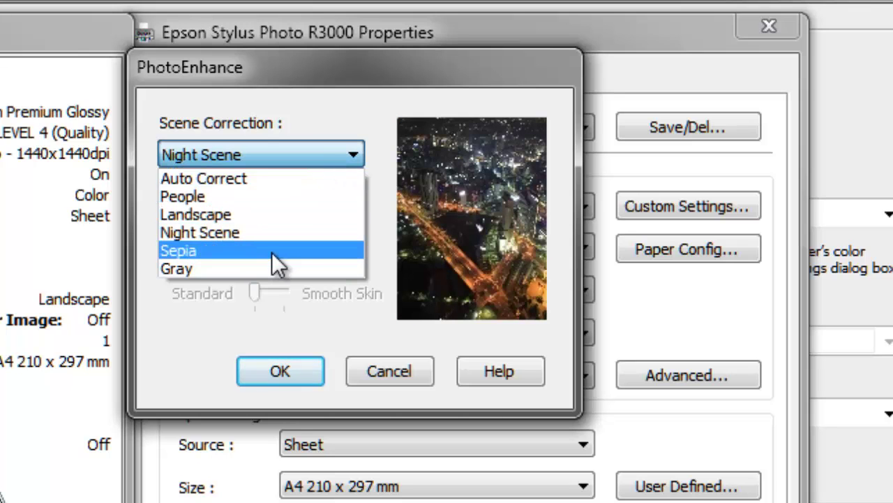
click(272, 251)
click(347, 154)
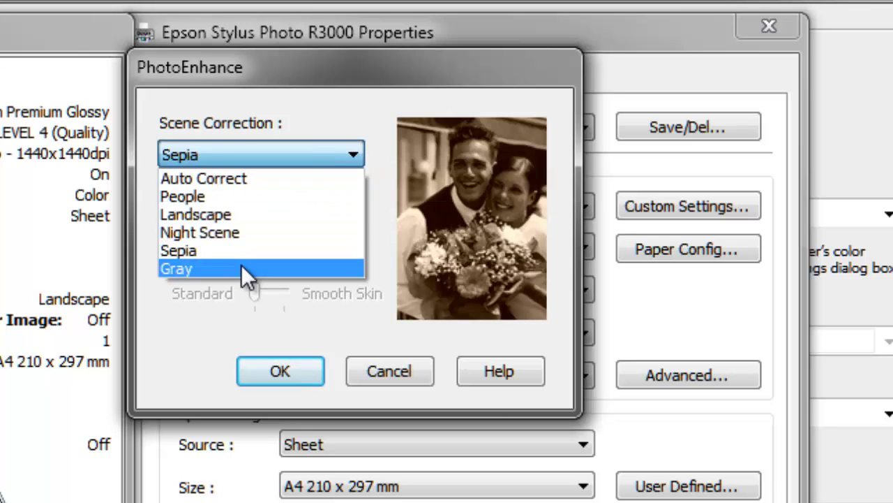
click(243, 268)
click(347, 155)
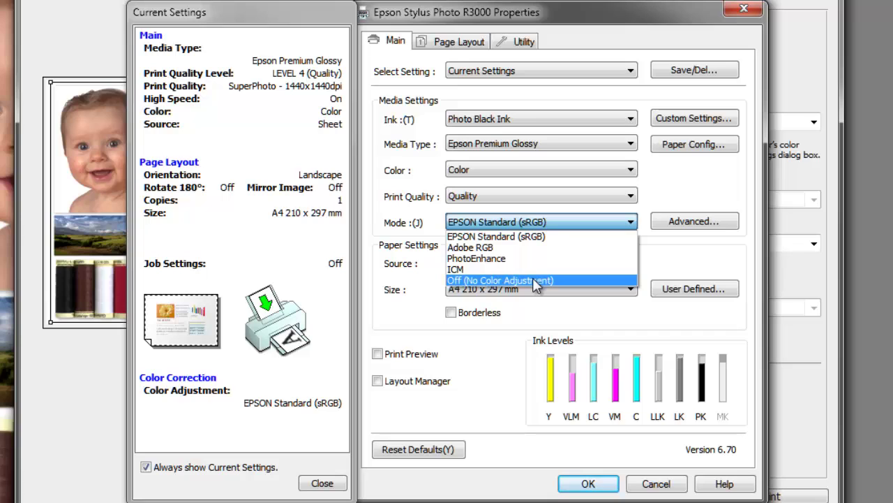
Step: Keep EPSON Standard (sRGB) colour mode and Sheet paper source, then accept the driver settings
click(525, 238)
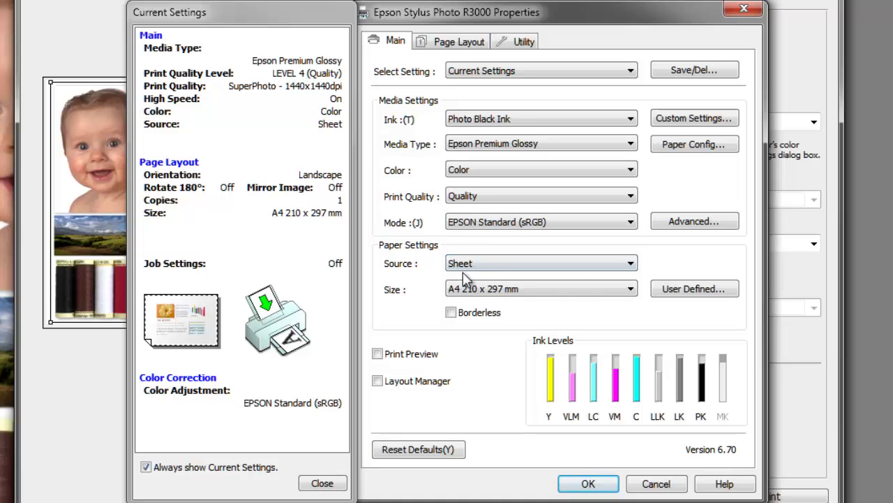
click(621, 263)
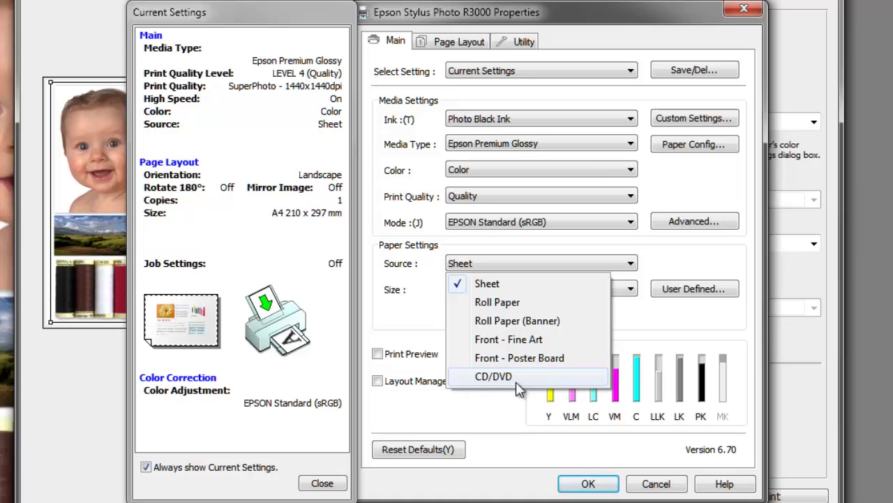
click(493, 285)
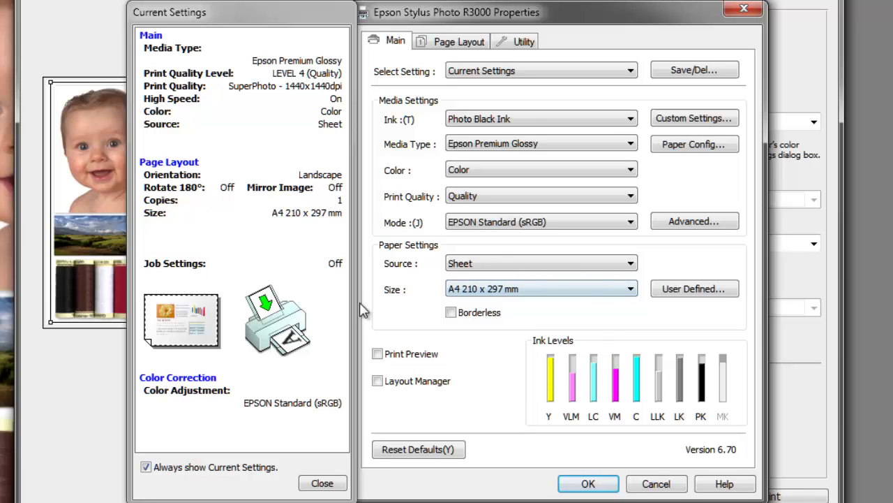
click(589, 484)
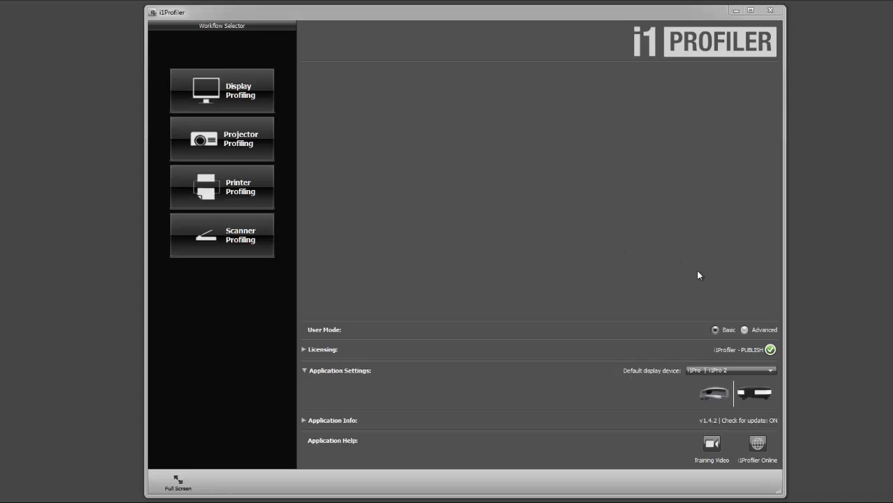
Step: Switch i1Profiler to Advanced user mode to reveal the printer workflows
click(745, 329)
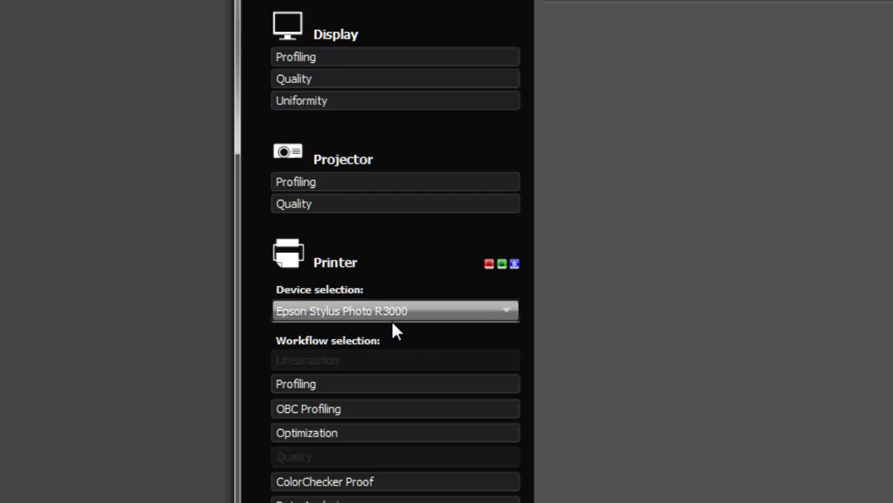
Step: Start printer Profiling with a 1054-patch set, leaving Scramble patches off
click(332, 388)
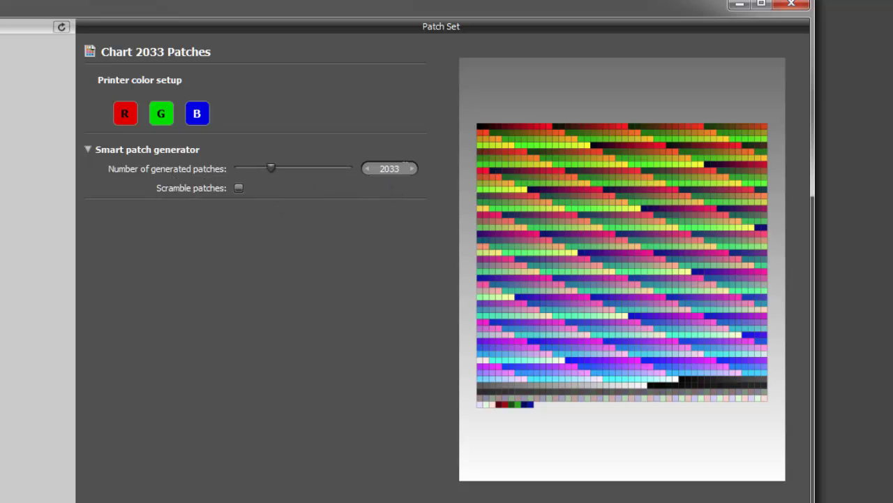
key(Return)
text(1054)
click(238, 188)
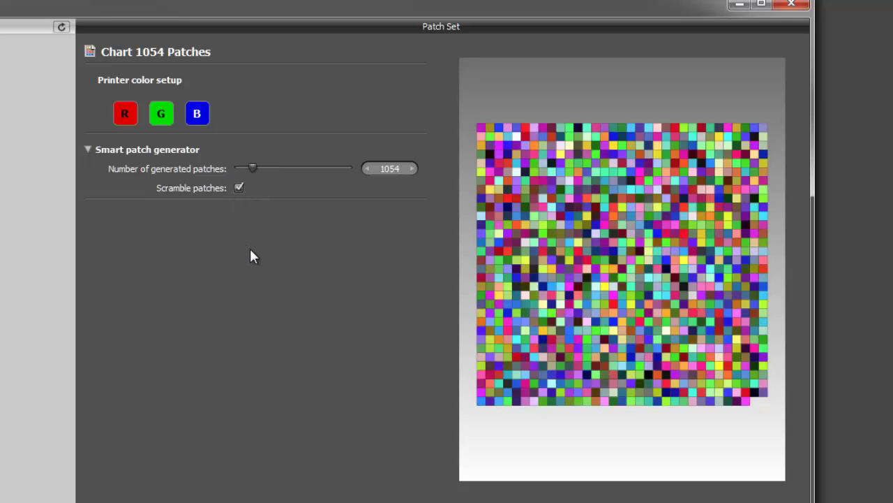
key(space)
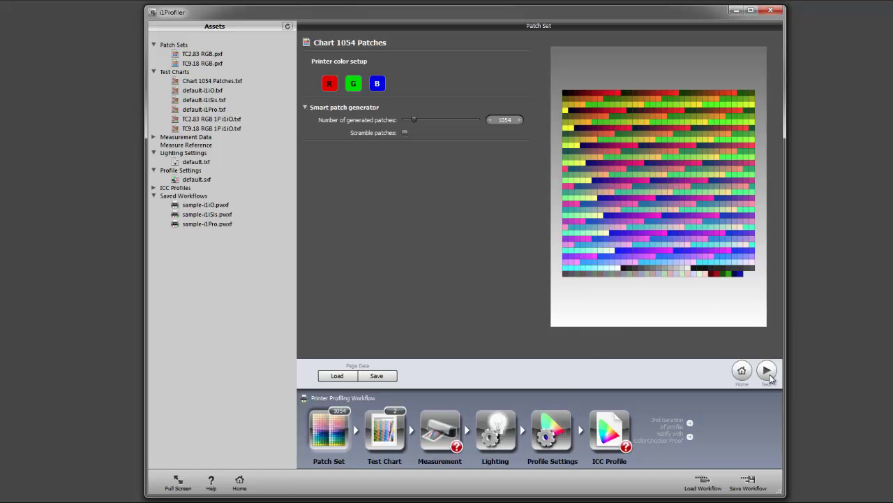
Step: Advance to the Test Chart step showing the 1054-patch chart on two A4 pages
click(767, 371)
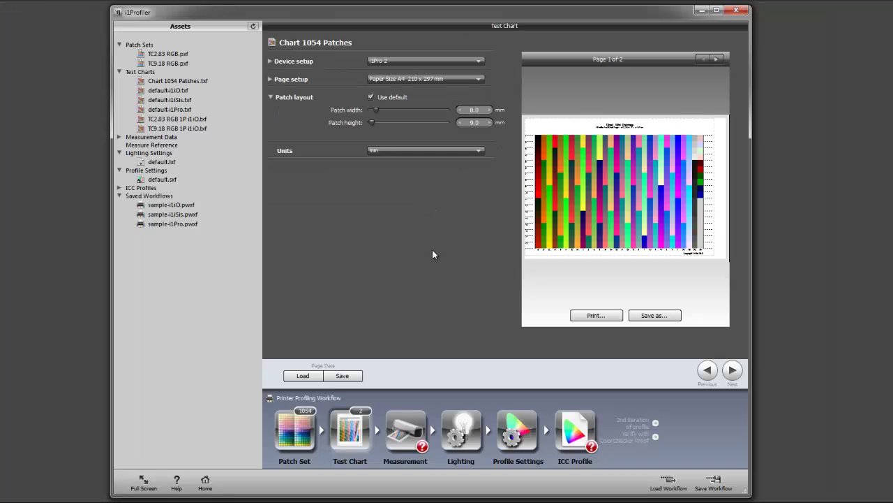
Step: Print the test chart with the Epson driver's colour mode set to Off (No Color Adjustment)
click(592, 315)
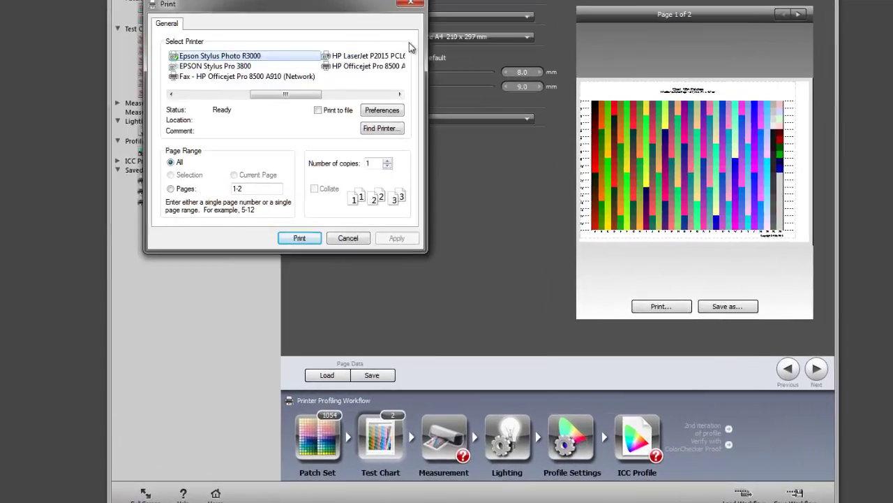
drag(302, 19, 477, 119)
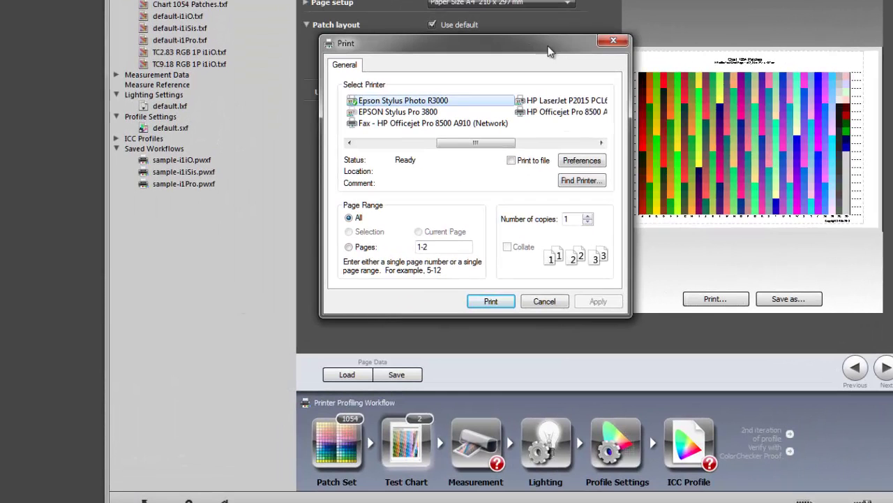
click(595, 160)
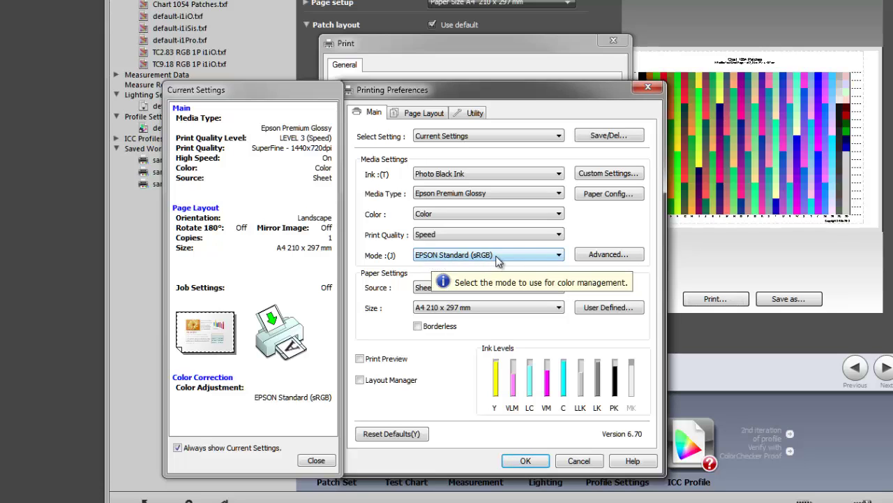
click(555, 257)
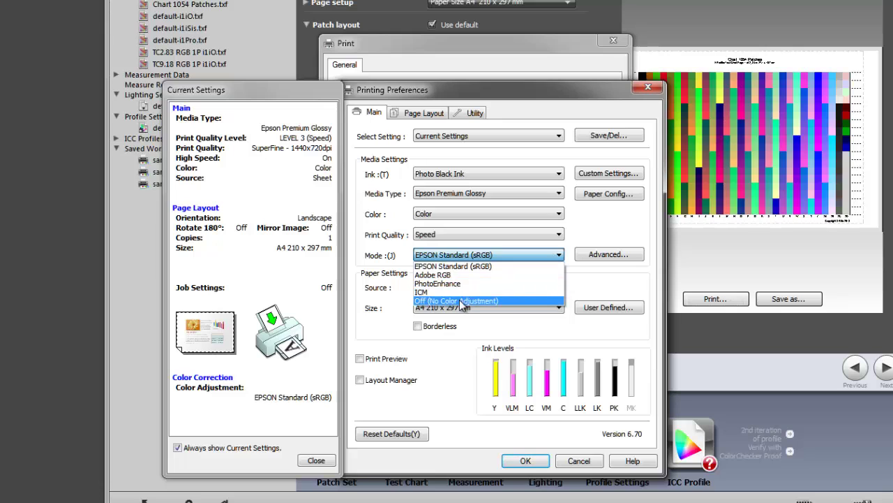
click(461, 301)
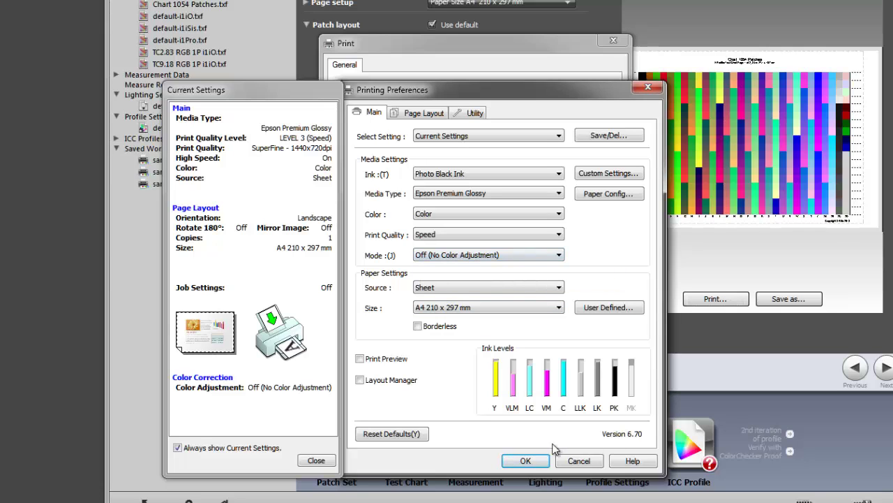
Step: Confirm the Epson printing preferences with colour adjustment turned off
click(526, 462)
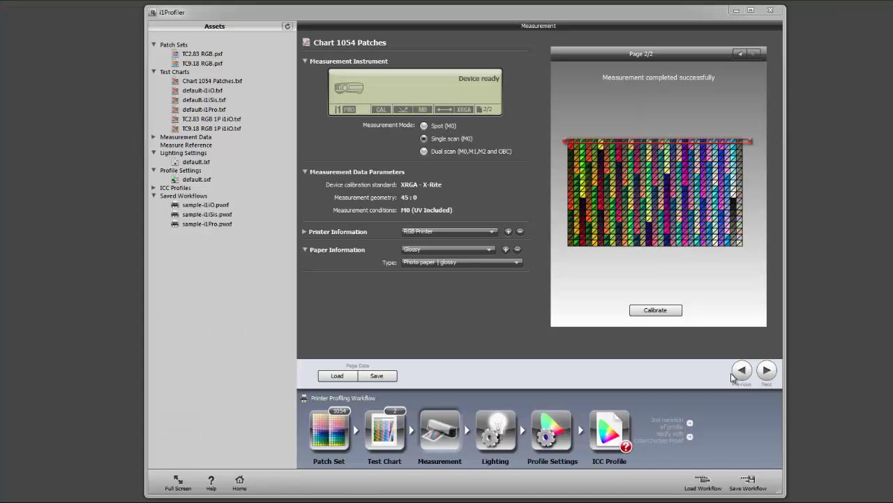
Step: Go to the ICC Profile step and save the profile as 'Glossy media profile'
click(767, 371)
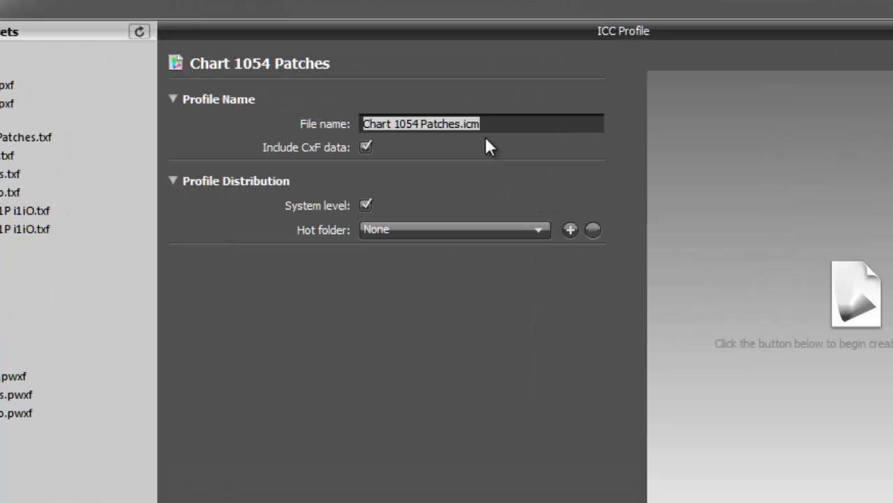
text(Gloss)
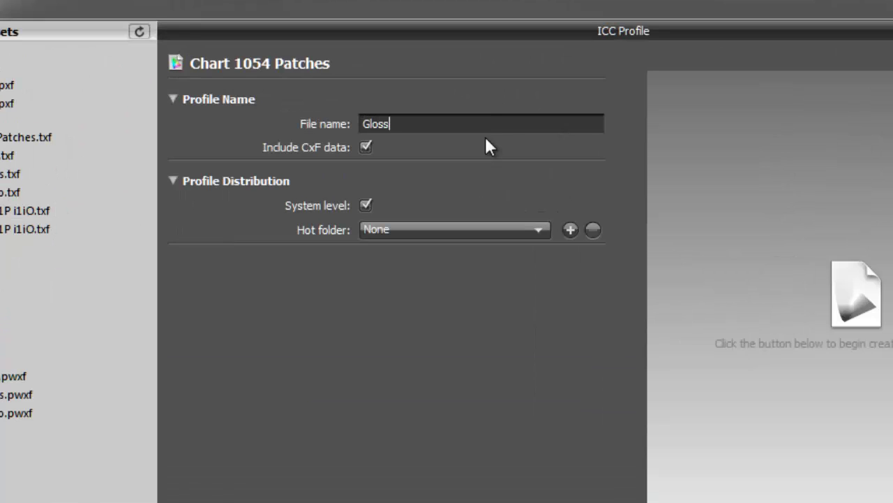
text(y media profile)
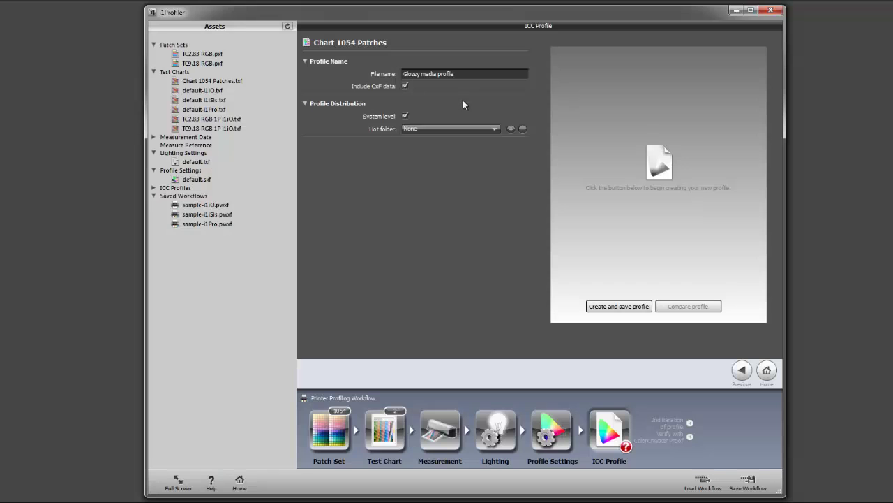
click(620, 307)
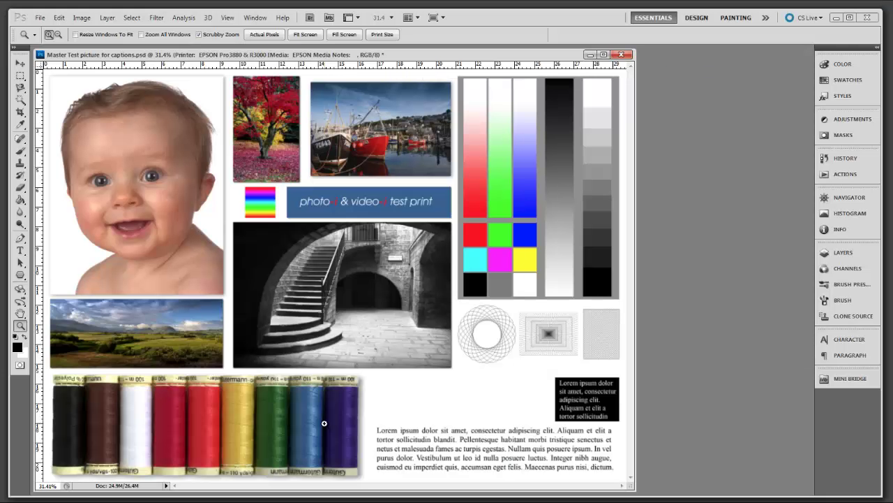
Step: Open File > Print for the test picture and set Color Handling to Photoshop Manages Colors
click(40, 18)
click(76, 301)
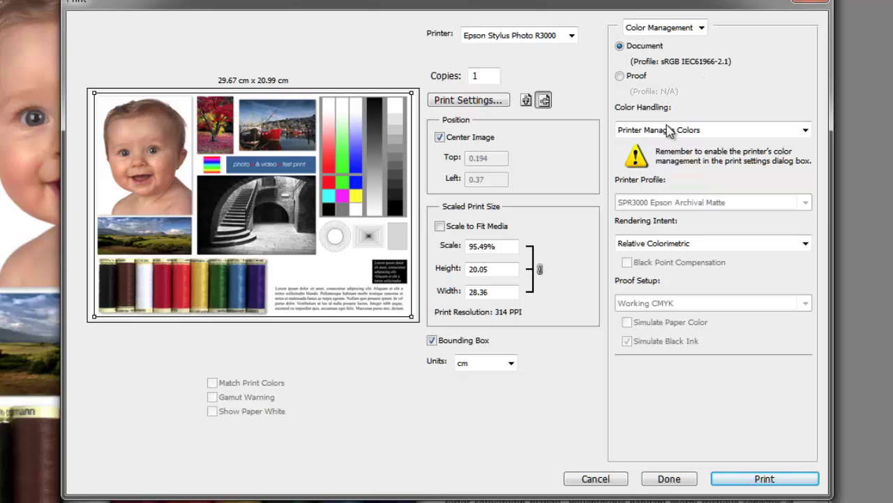
click(798, 133)
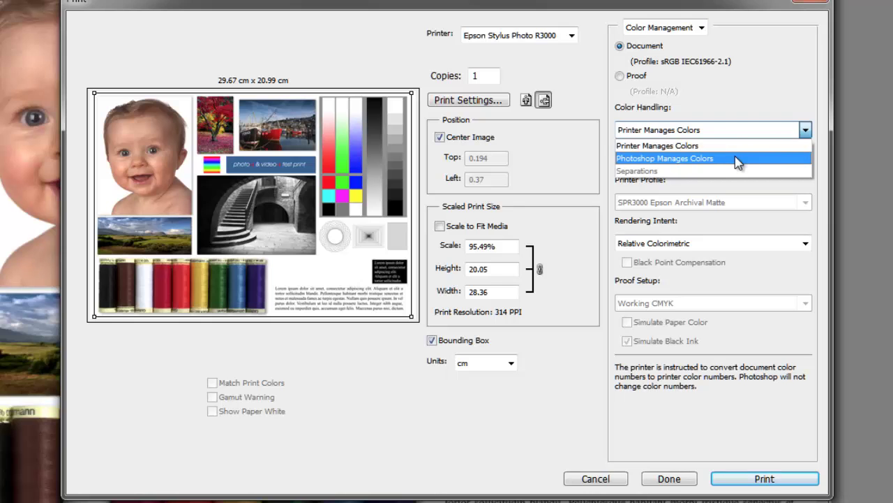
click(738, 160)
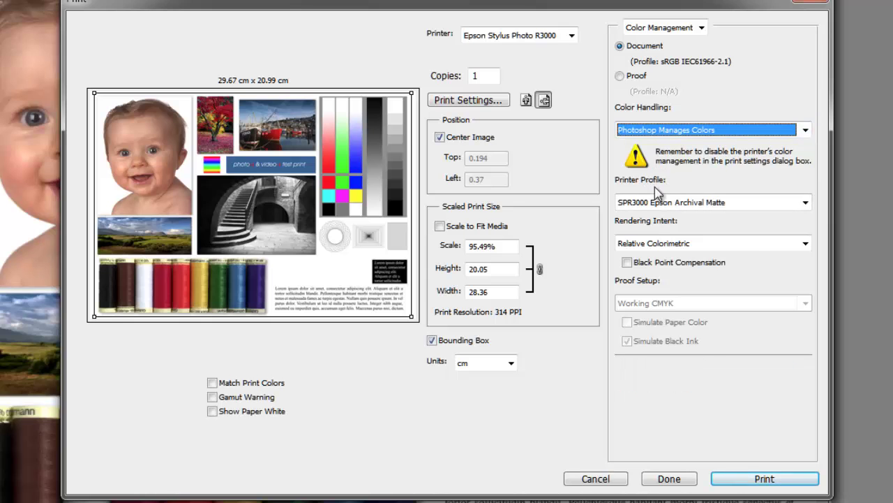
Step: Select Glossy media profile.icm as the printer profile
click(806, 203)
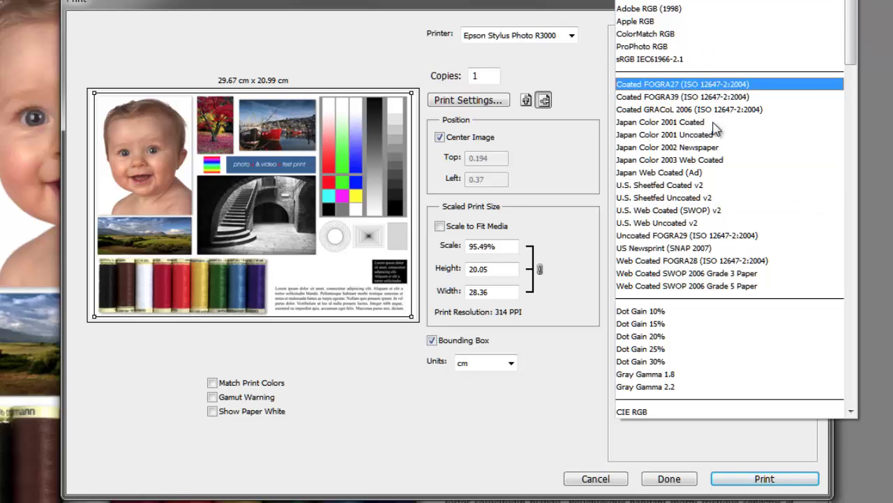
scroll(721, 162, down, 5)
scroll(721, 162, down, 1)
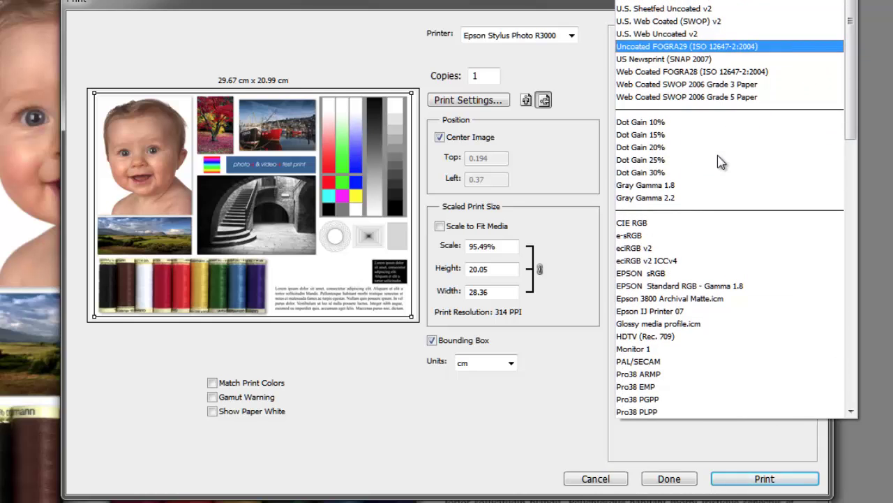
click(687, 325)
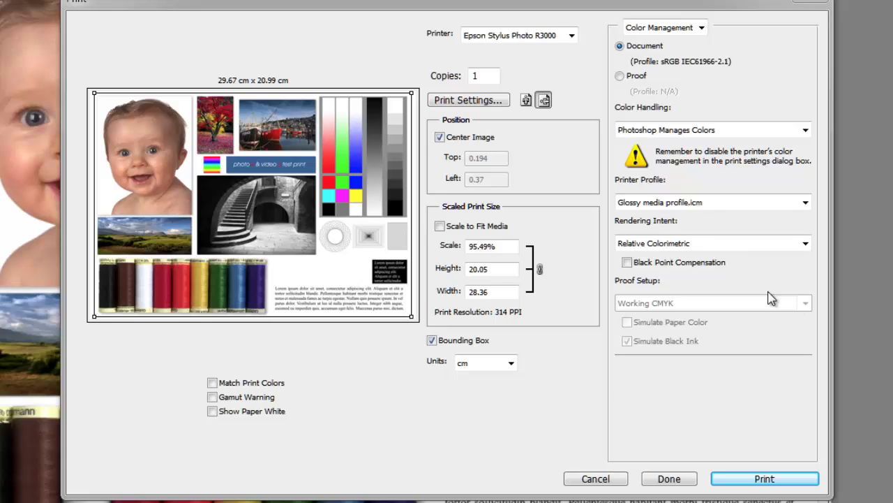
Step: Change the rendering intent to Absolute Colorimetric
click(805, 243)
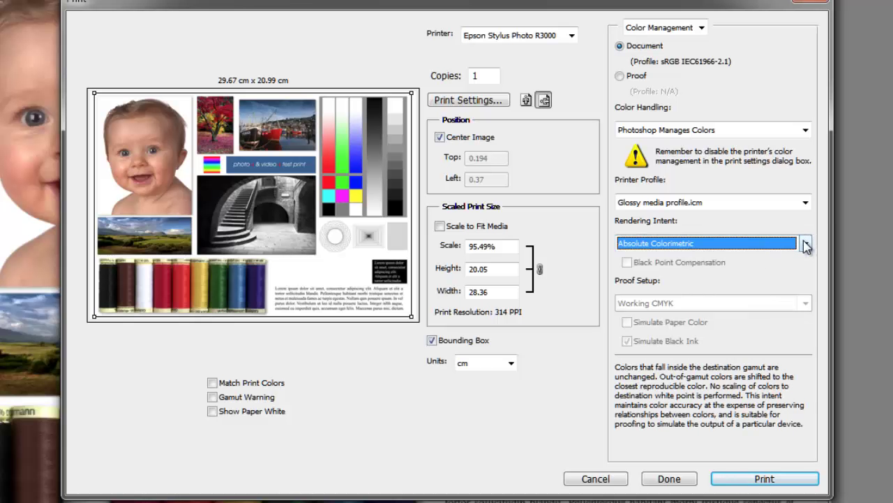
Step: Change the rendering intent back to Relative Colorimetric
click(806, 244)
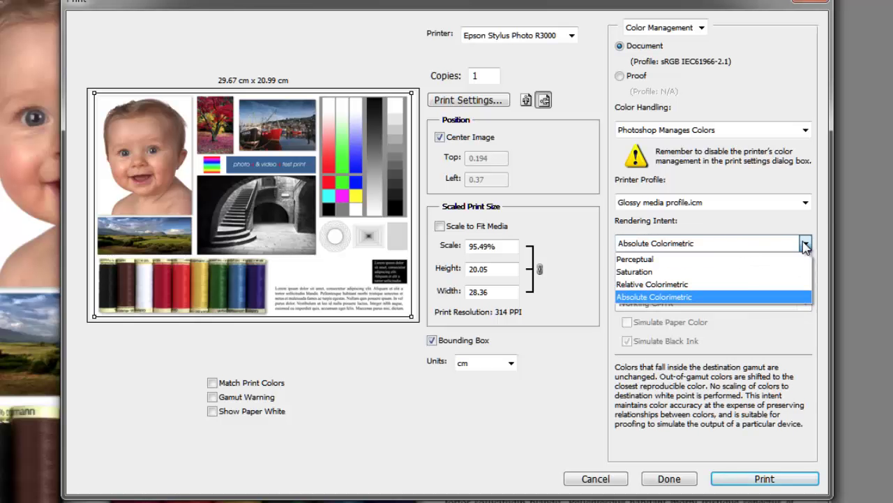
click(738, 285)
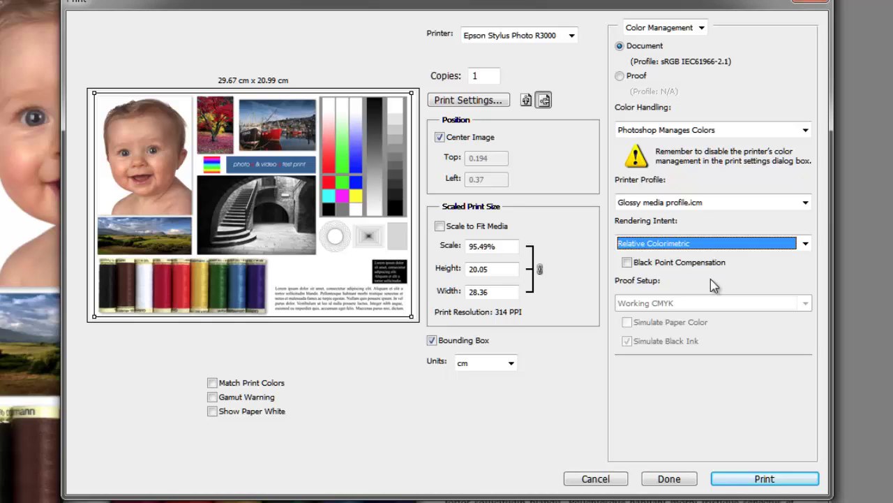
Step: Enable Black Point Compensation and open the Epson Stylus Photo R3000 print settings
click(702, 263)
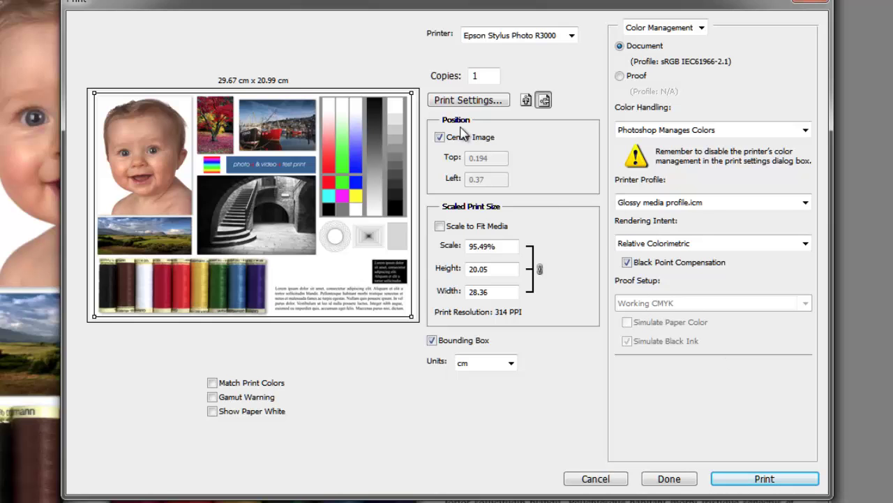
click(463, 103)
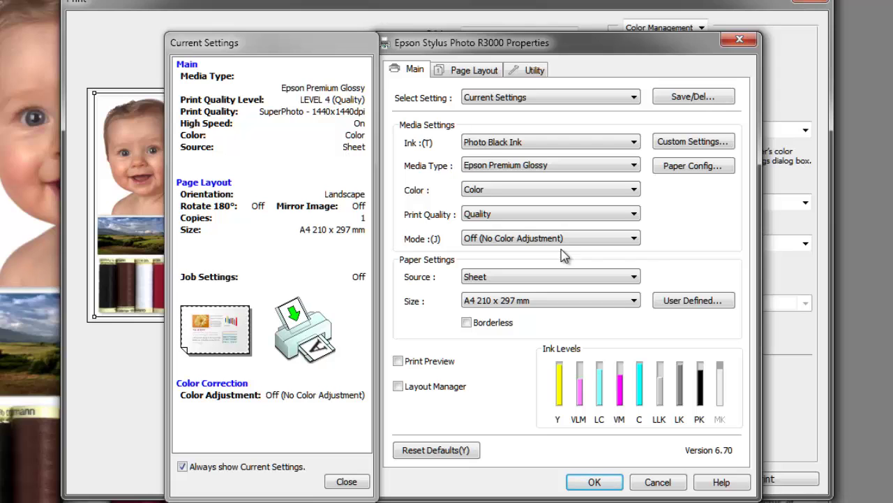
Step: Set the Epson colour mode to Off (No Color Adjustment), after briefly selecting EPSON Standard (sRGB)
click(564, 240)
click(551, 257)
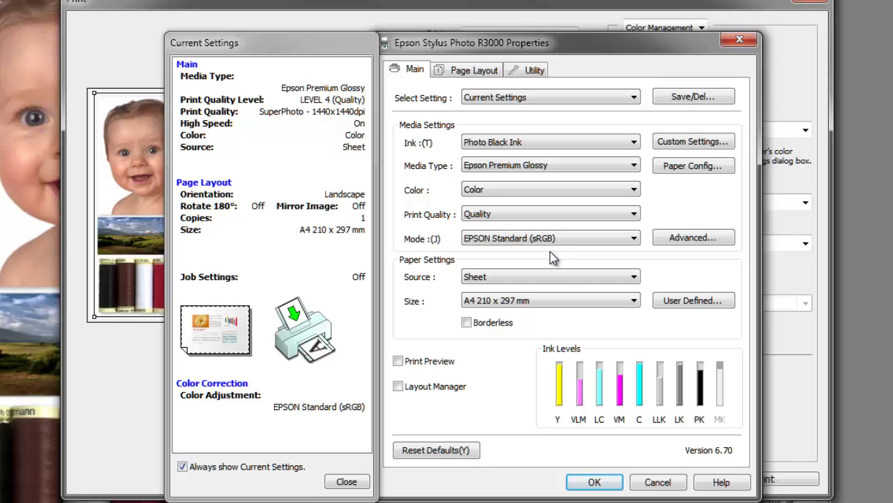
click(560, 239)
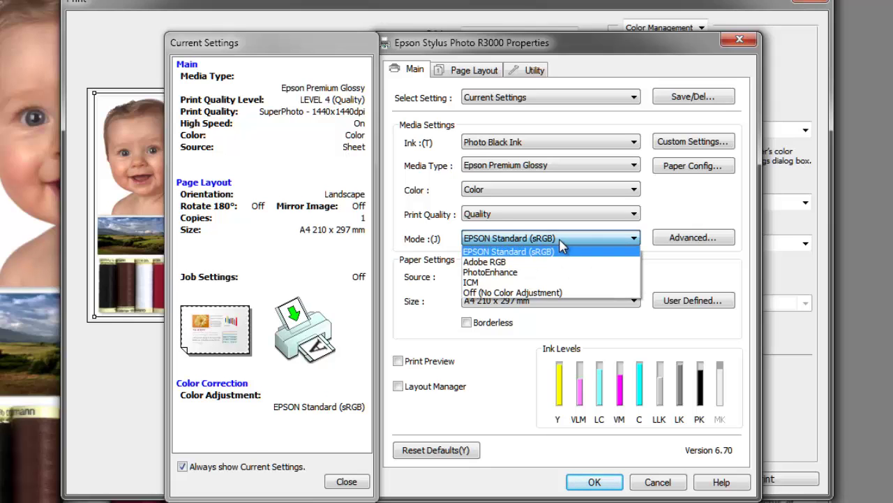
click(534, 294)
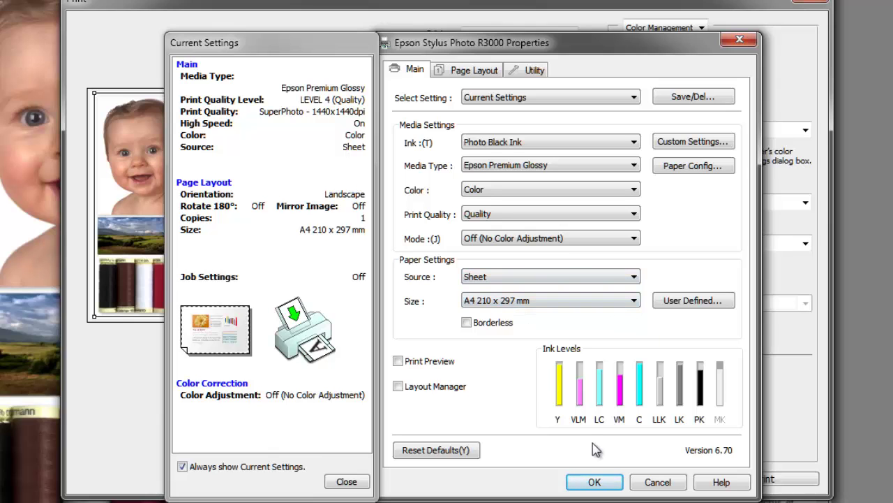
click(595, 483)
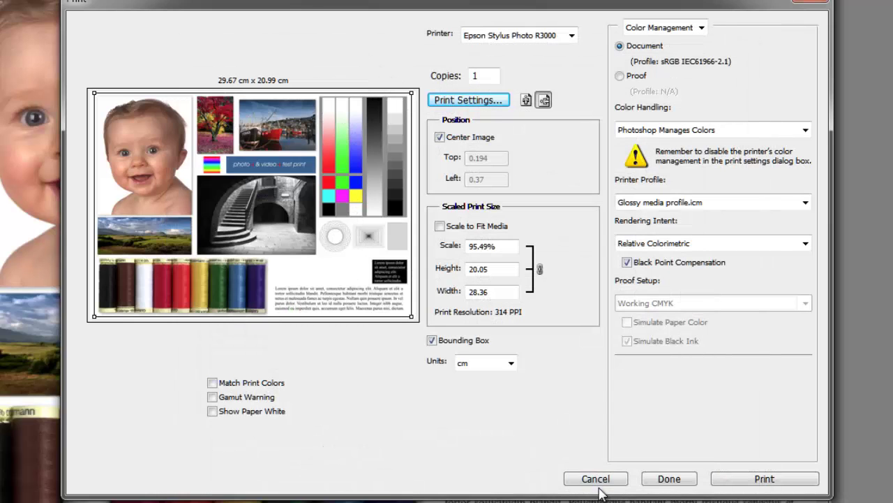